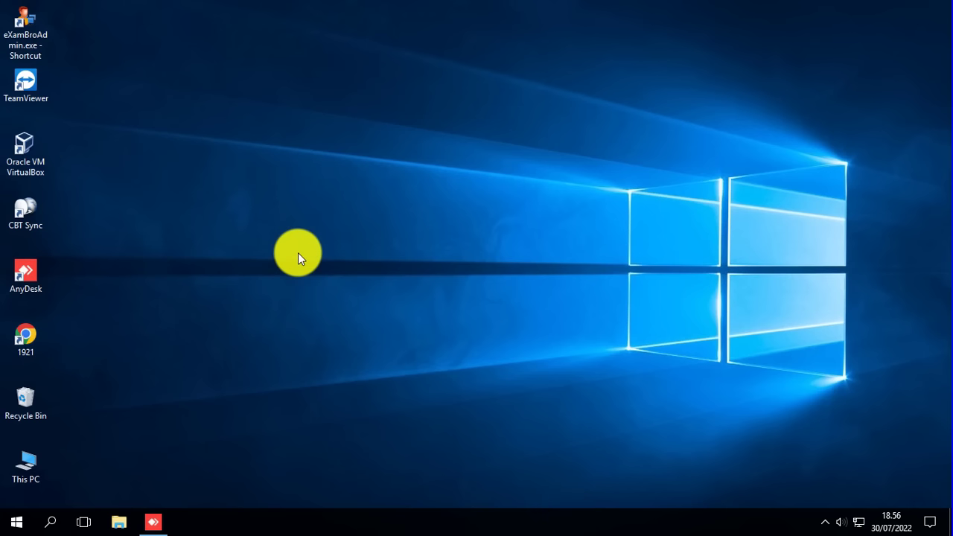
Step: Open File Explorer and go to the SMA (D:) drive
key(super+e)
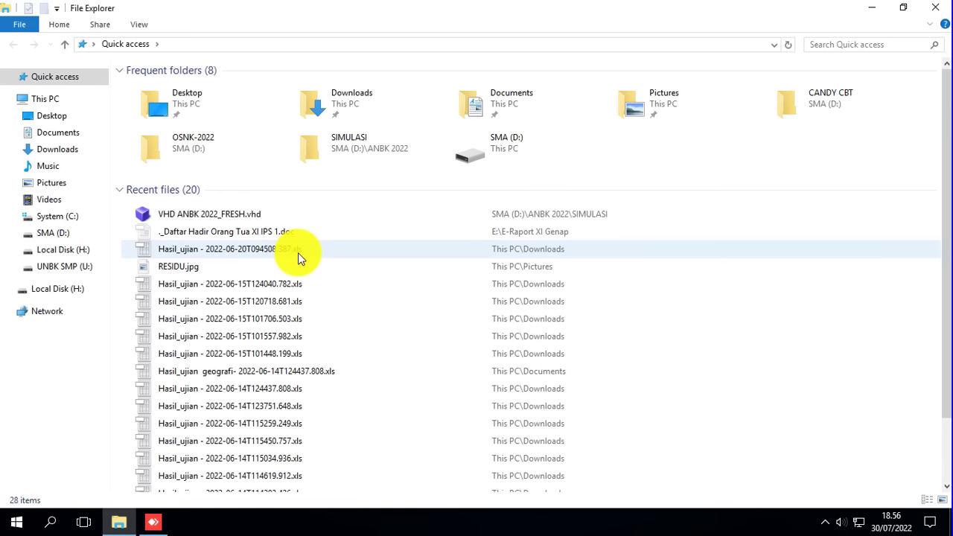
click(65, 235)
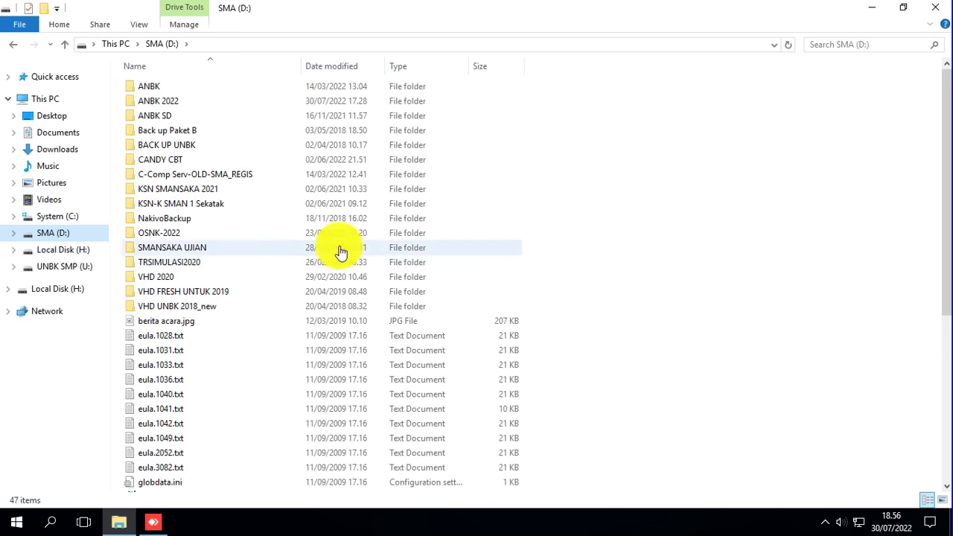
click(78, 295)
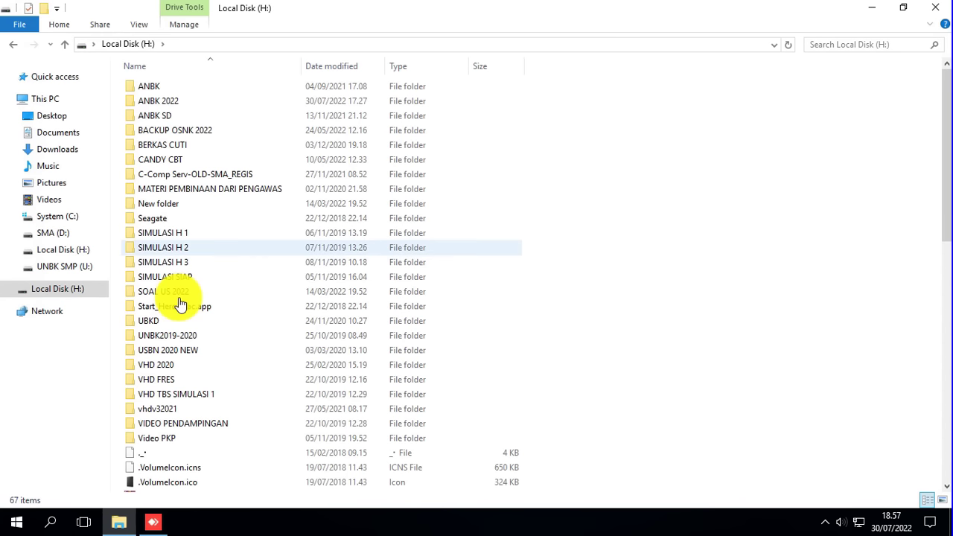
click(57, 235)
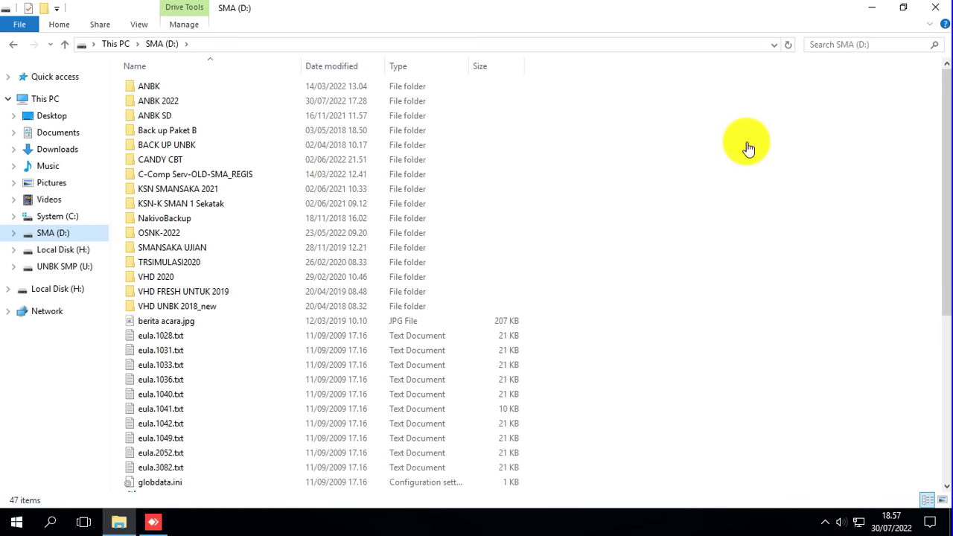
Step: Rename the TRSIMULASI2020 folder on the D: drive as TRANBK
click(185, 268)
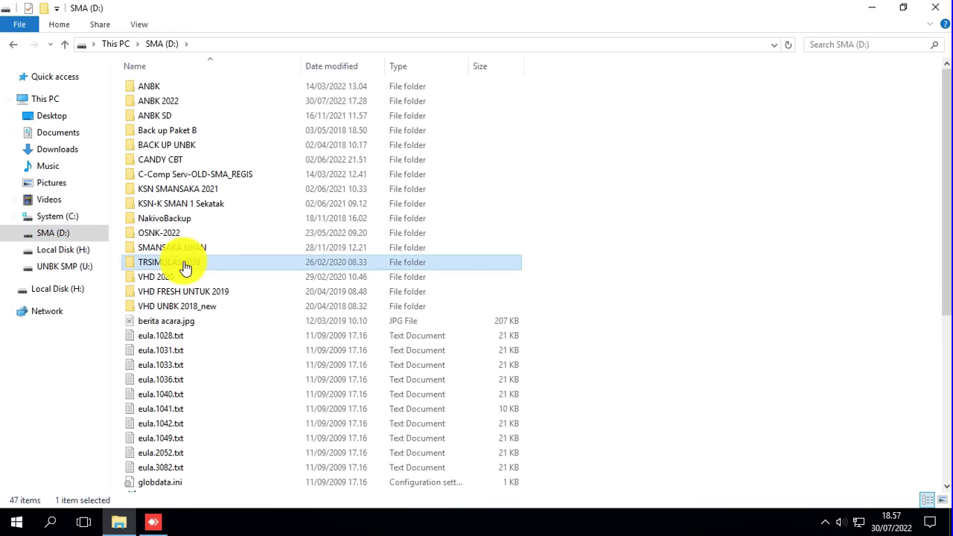
click(185, 268)
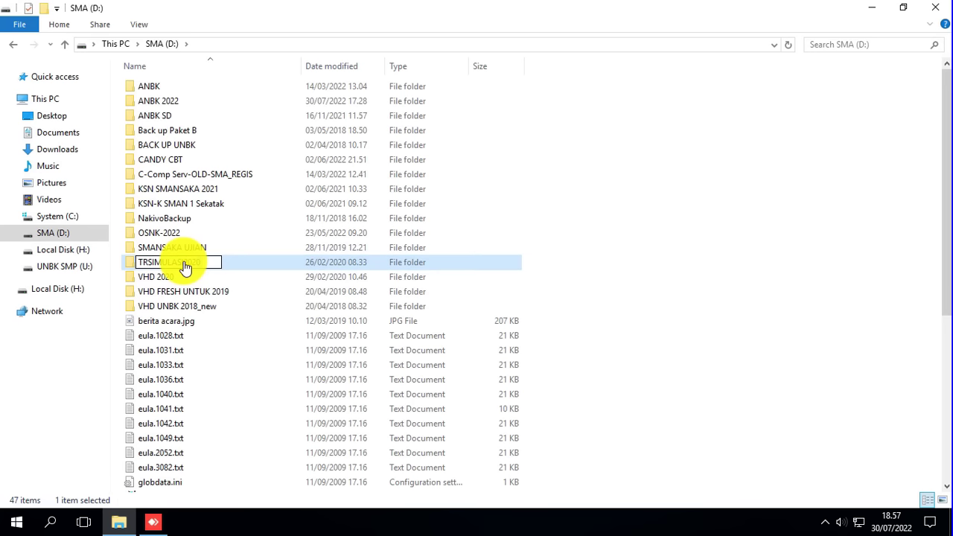
key(BackSpace)
key(BackSpace)
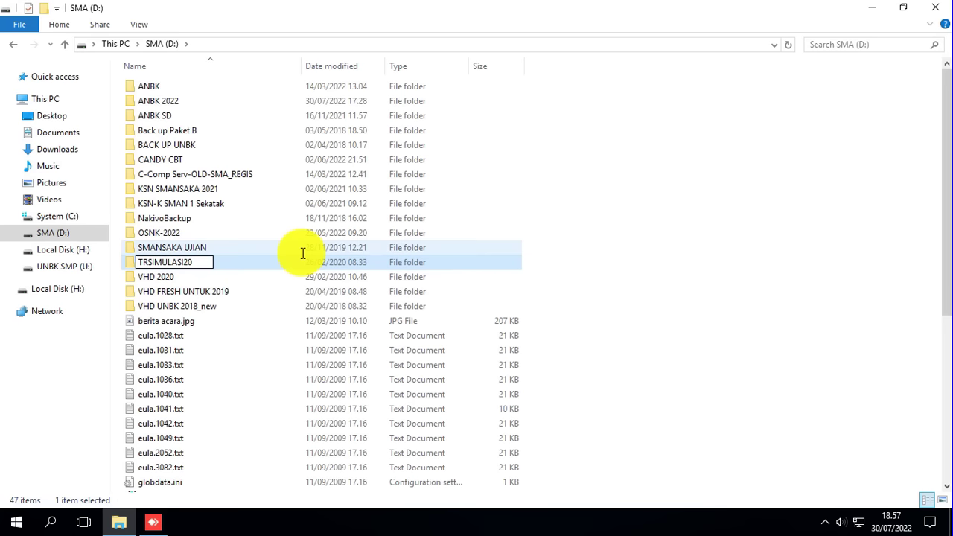
key(BackSpace)
key(BackSpace)
key(BackSpace)
key(BackSpace)
key(BackSpace)
key(BackSpace)
key(BackSpace)
key(BackSpace)
key(BackSpace)
key(BackSpace)
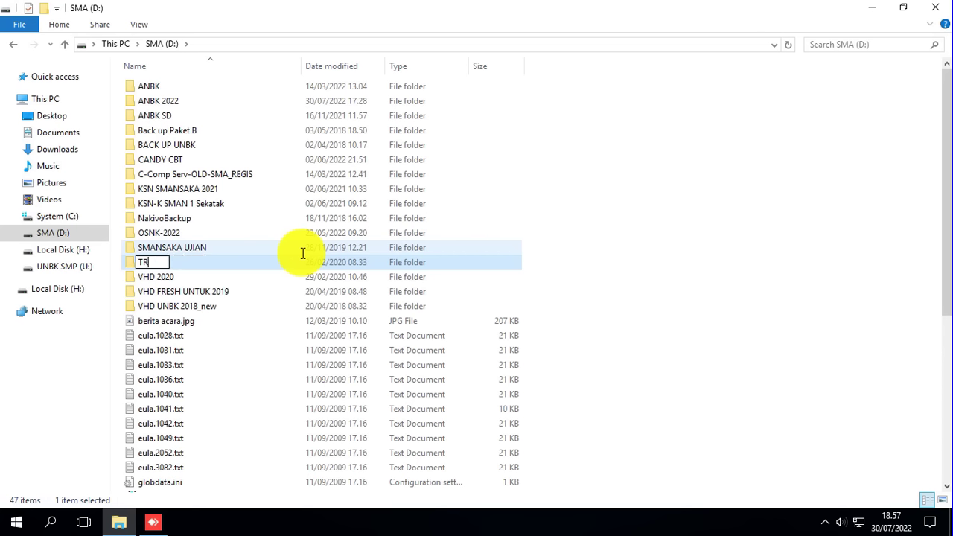
text(ANBK)
key(Return)
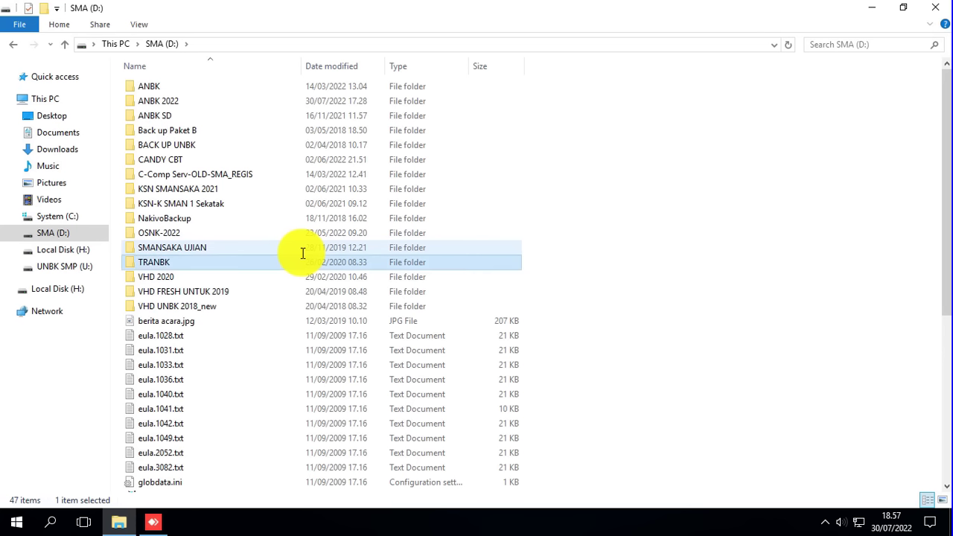
Step: Permanently delete all files inside the TRANBK folder and return to the D: drive
key(Return)
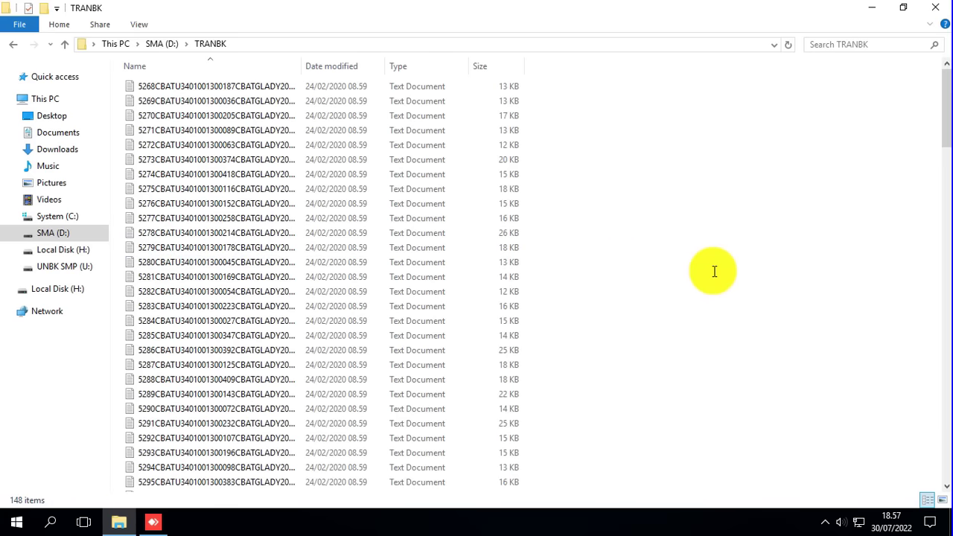
key(ctrl+a)
key(shift+Delete)
key(Return)
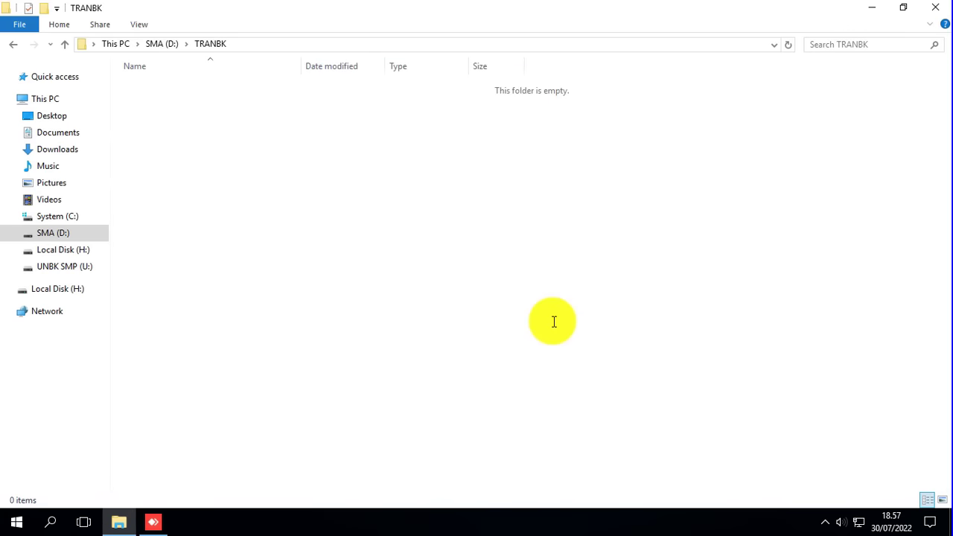
key(alt+Up)
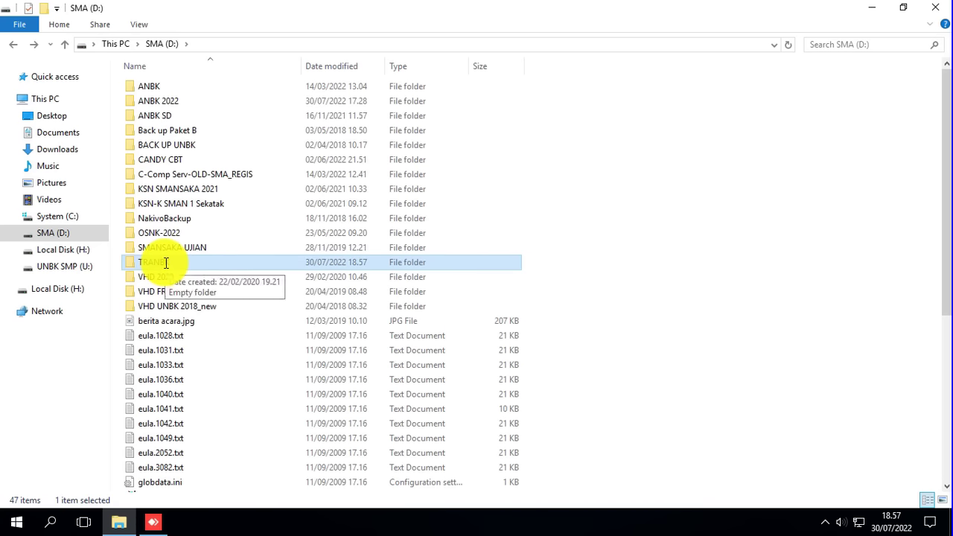
Step: Stop the existing sharing of the TRANBK folder
right_click(166, 265)
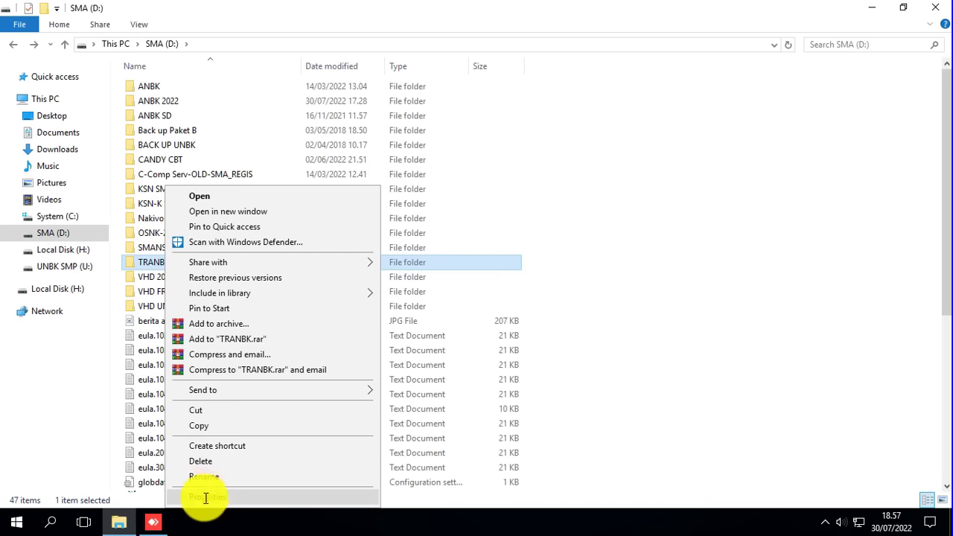
mouse_move(290, 261)
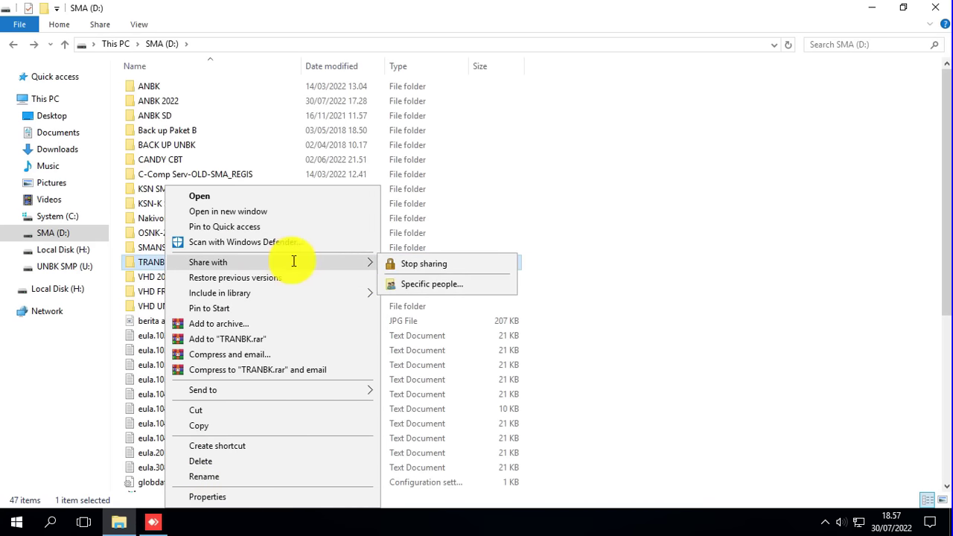
click(431, 261)
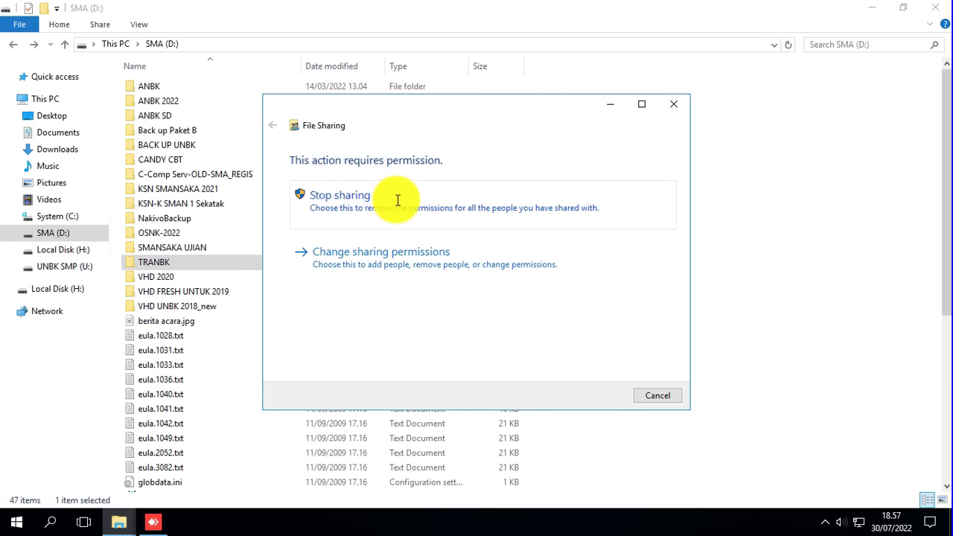
click(408, 199)
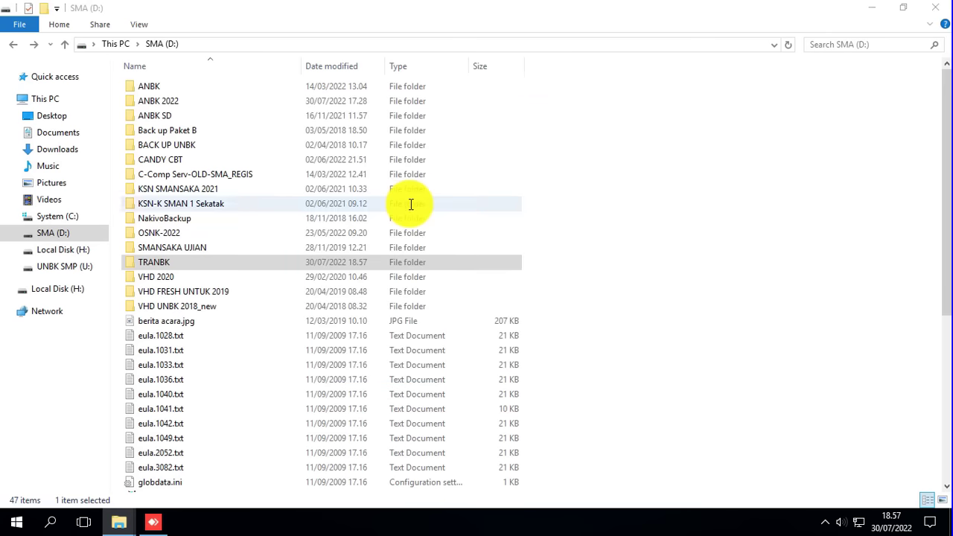
Step: Open the sharing permissions of the TRANBK folder and add Everyone to the people it is shared with
right_click(201, 260)
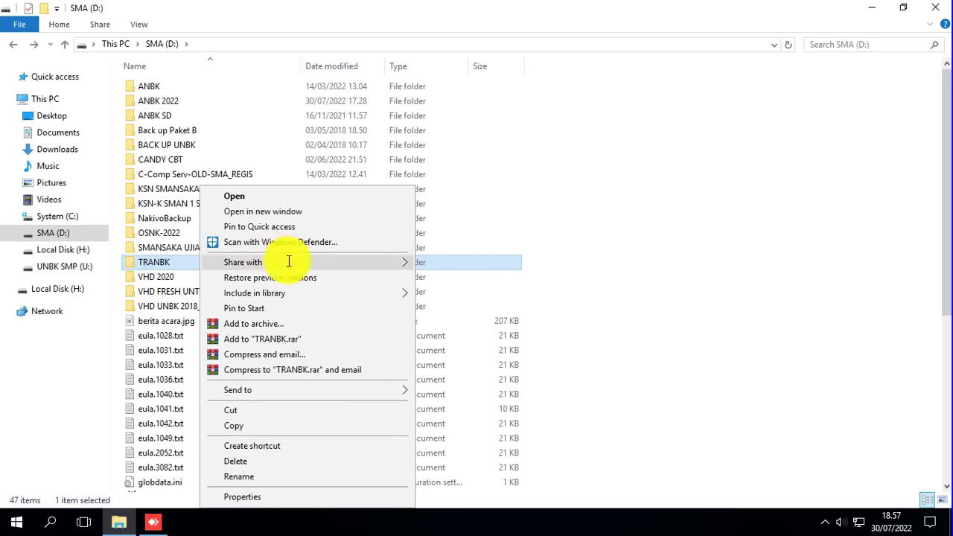
mouse_move(325, 261)
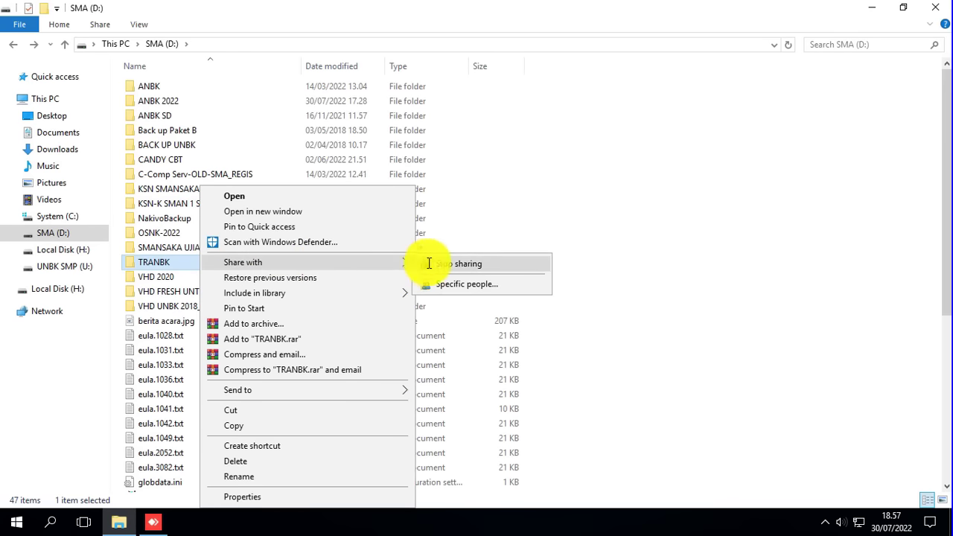
click(453, 264)
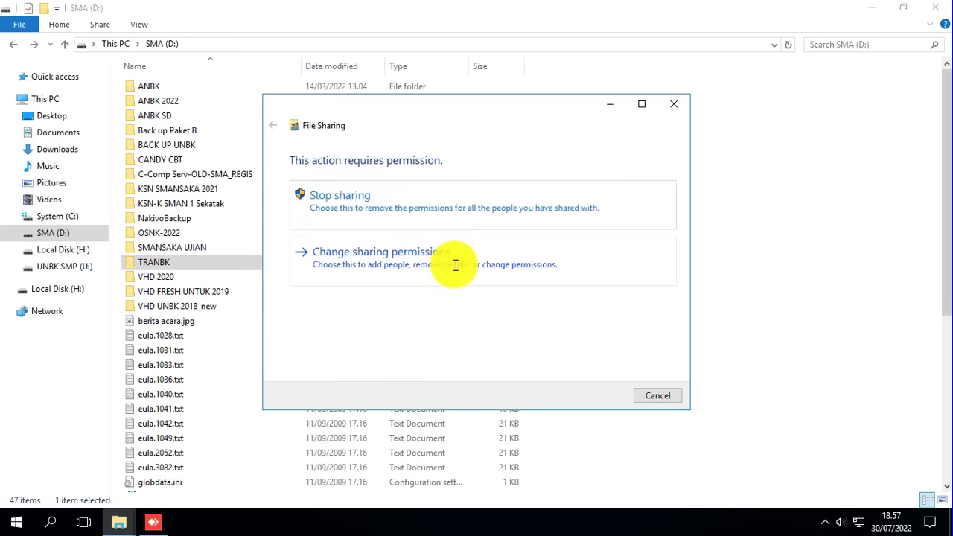
click(351, 251)
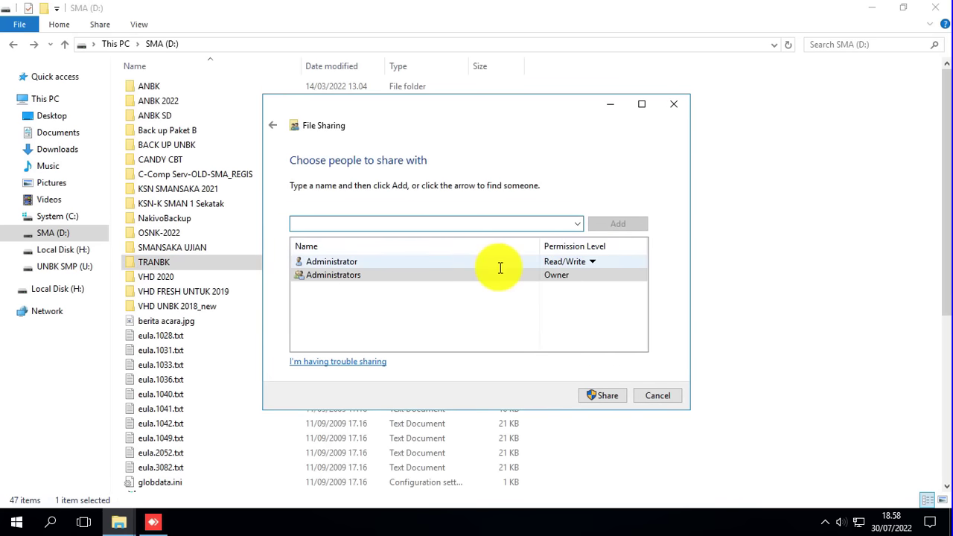
click(579, 222)
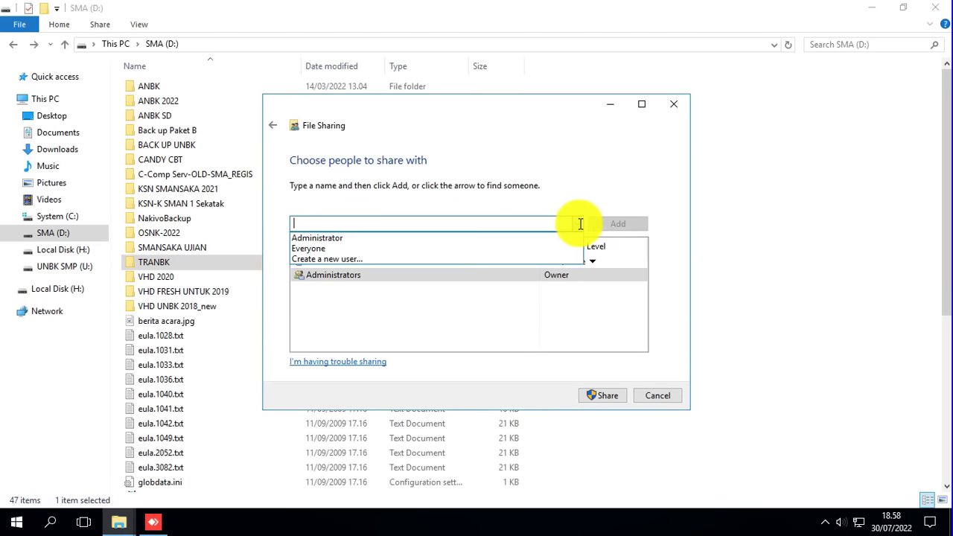
click(336, 249)
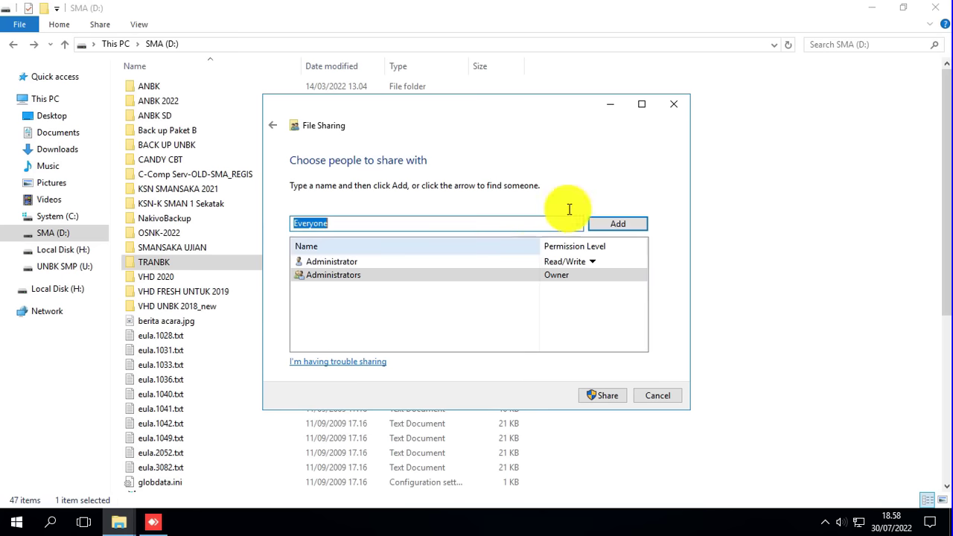
click(619, 223)
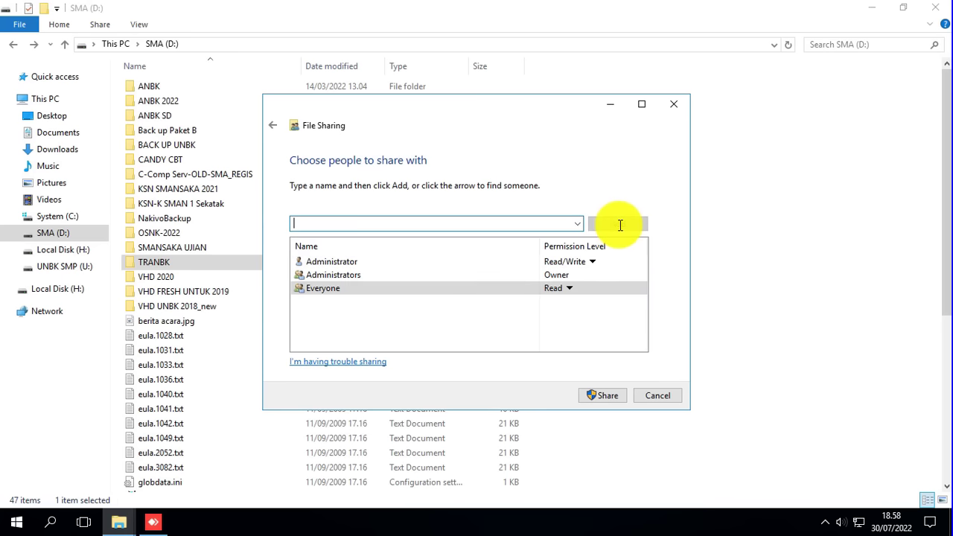
Step: Set the permission level of Everyone to Read/Write and share the TRANBK folder
click(569, 288)
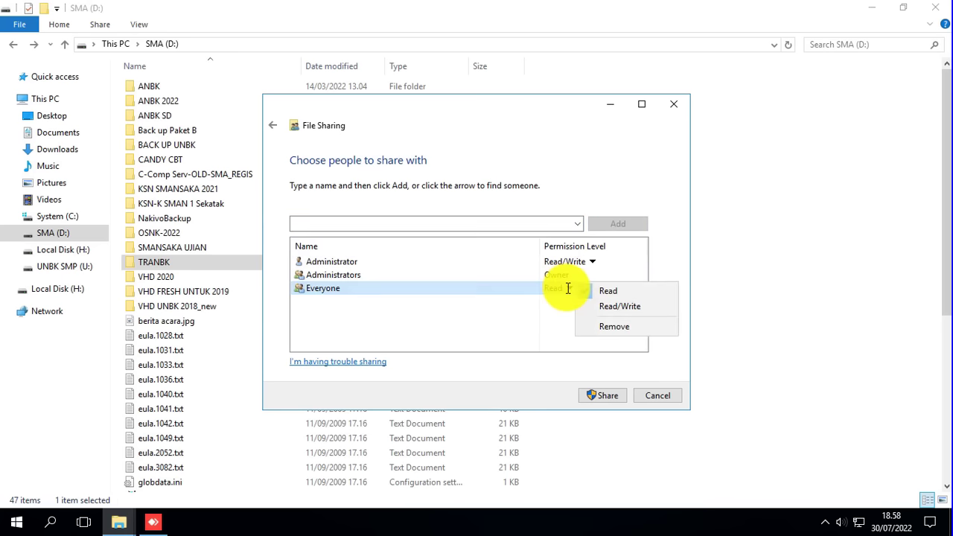
click(629, 307)
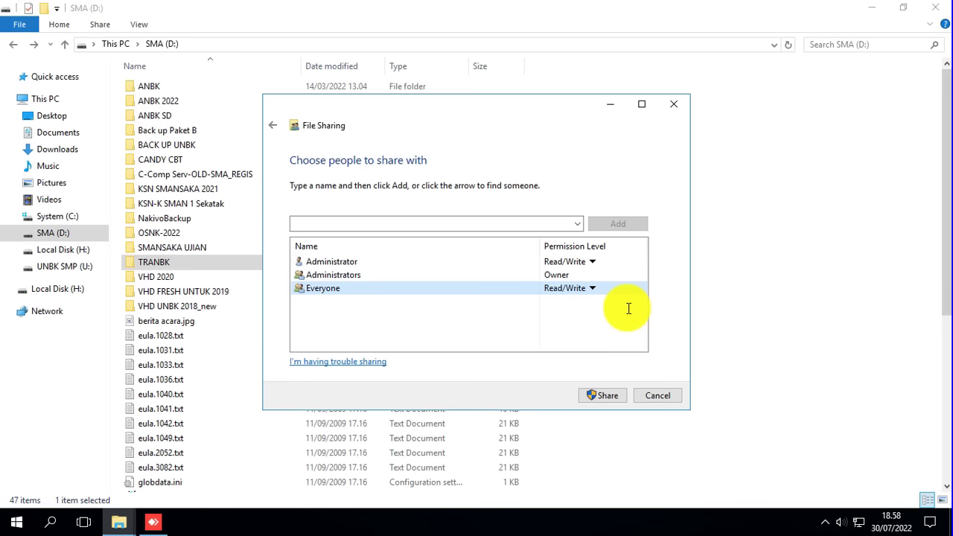
click(603, 397)
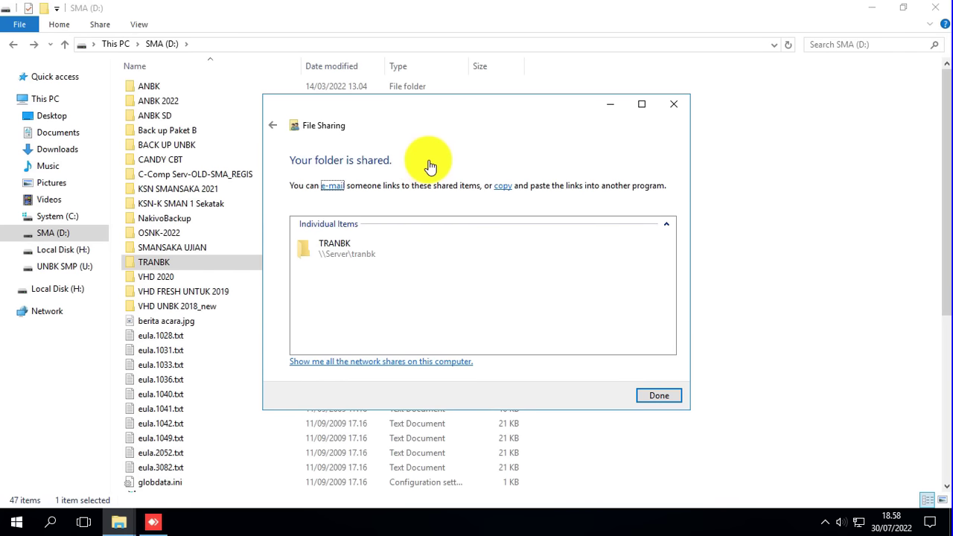
Step: Copy the shared folder's network path \\Server\tranbk from its opened network location, and close the sharing dialog and File Explorer
double_click(380, 256)
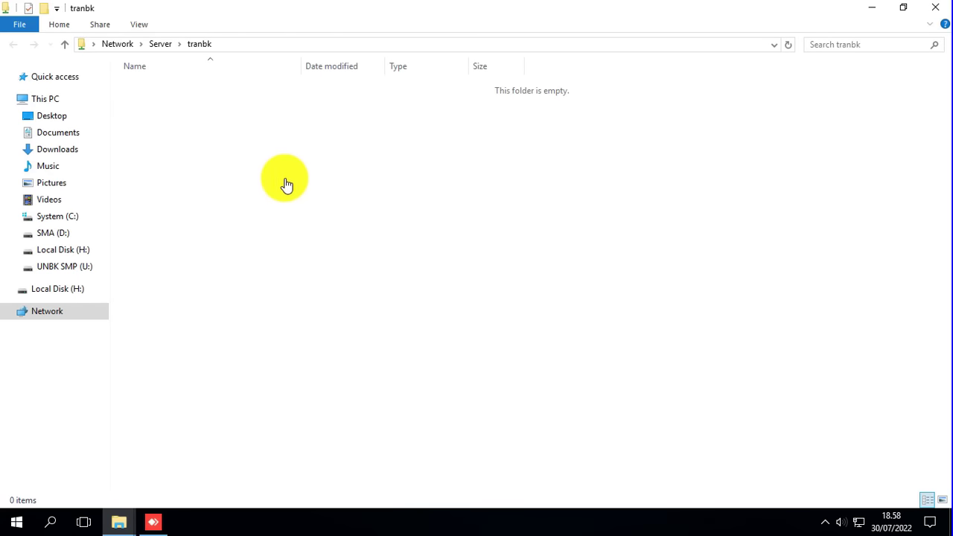
click(226, 46)
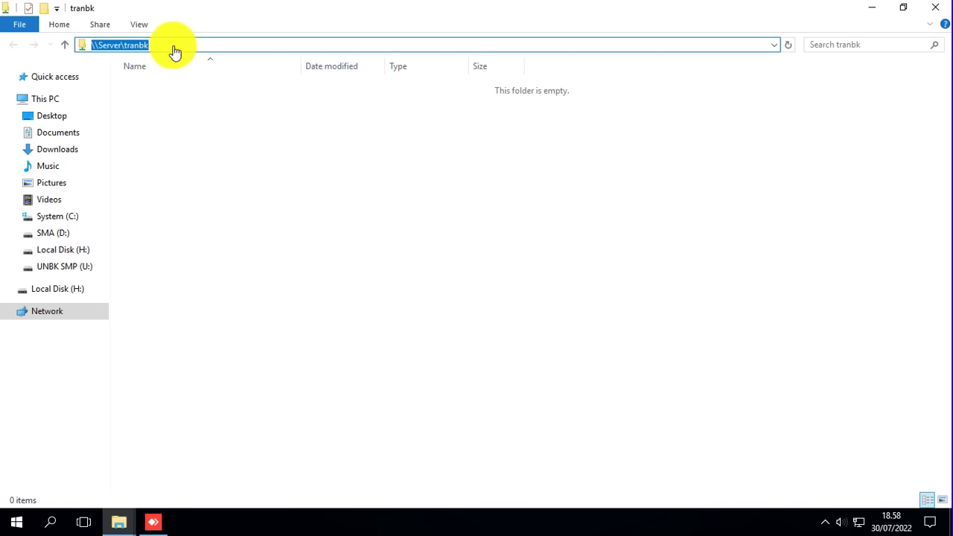
right_click(140, 53)
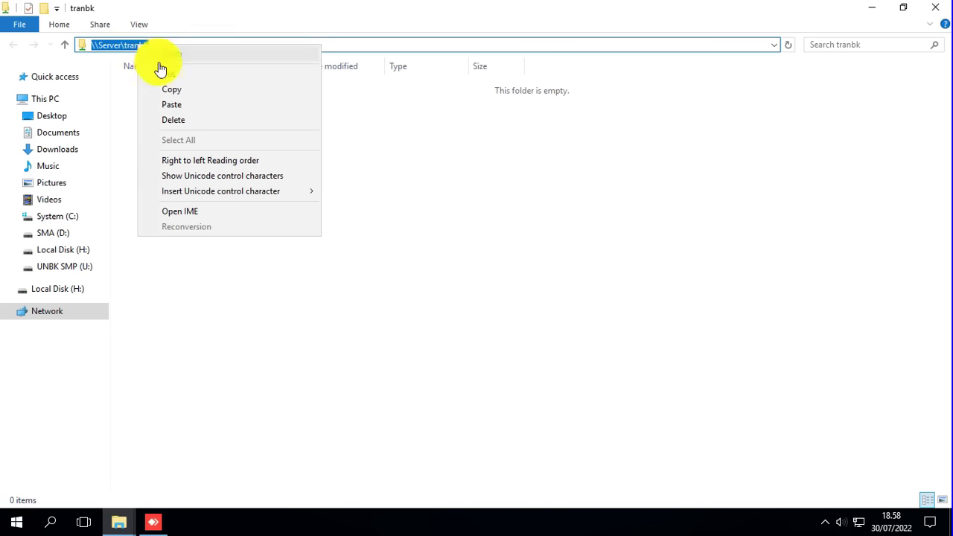
click(172, 91)
click(355, 186)
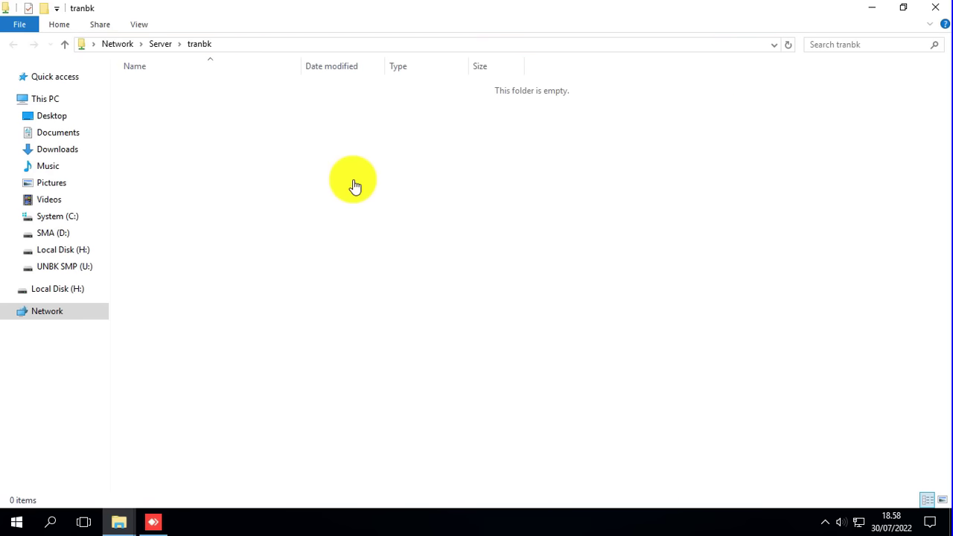
click(932, 10)
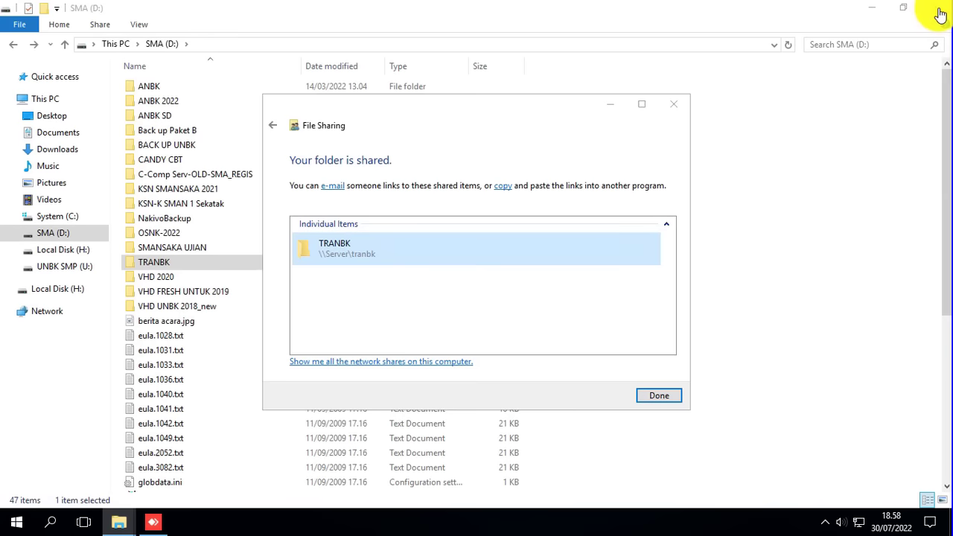
click(648, 397)
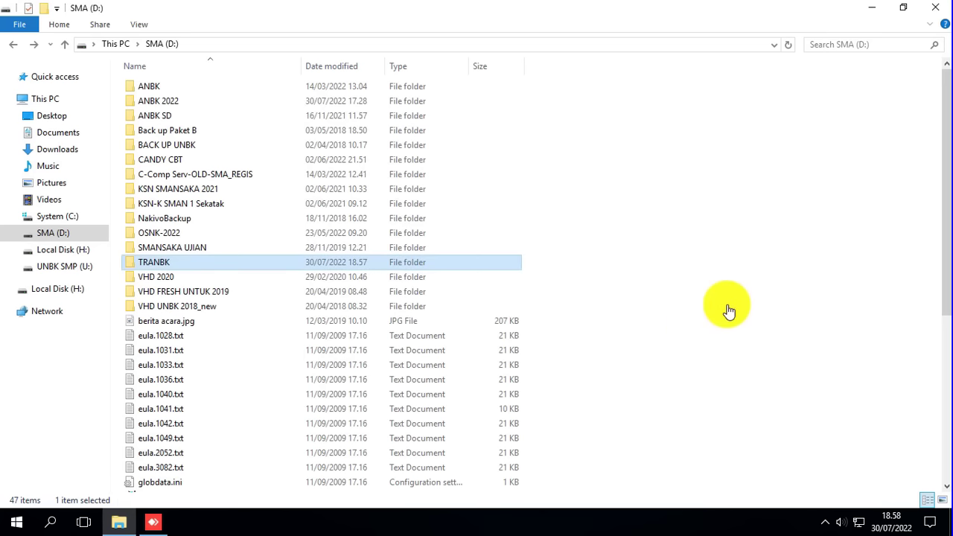
click(943, 7)
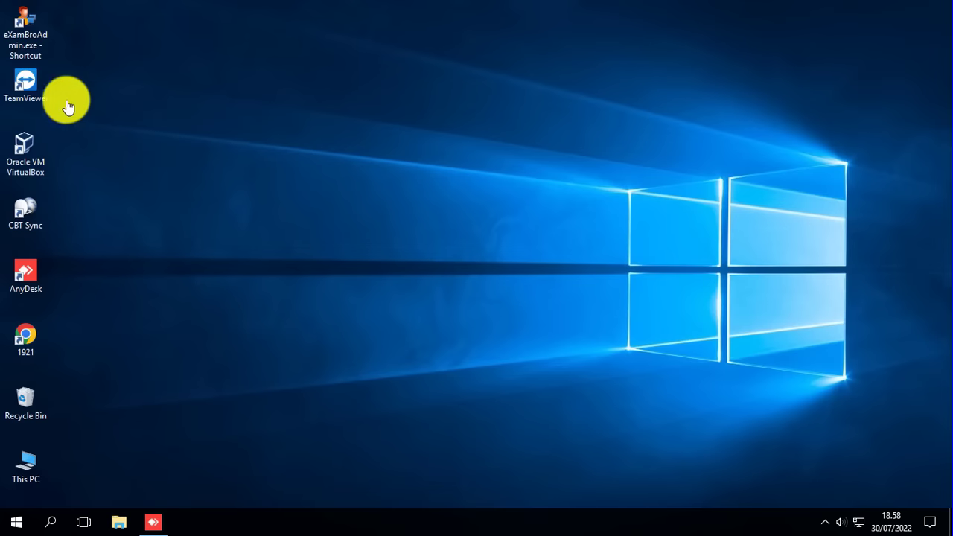
Step: Launch eXamBroAdmin from the desktop and dismiss the warning about the unsupported command-line flag
double_click(19, 26)
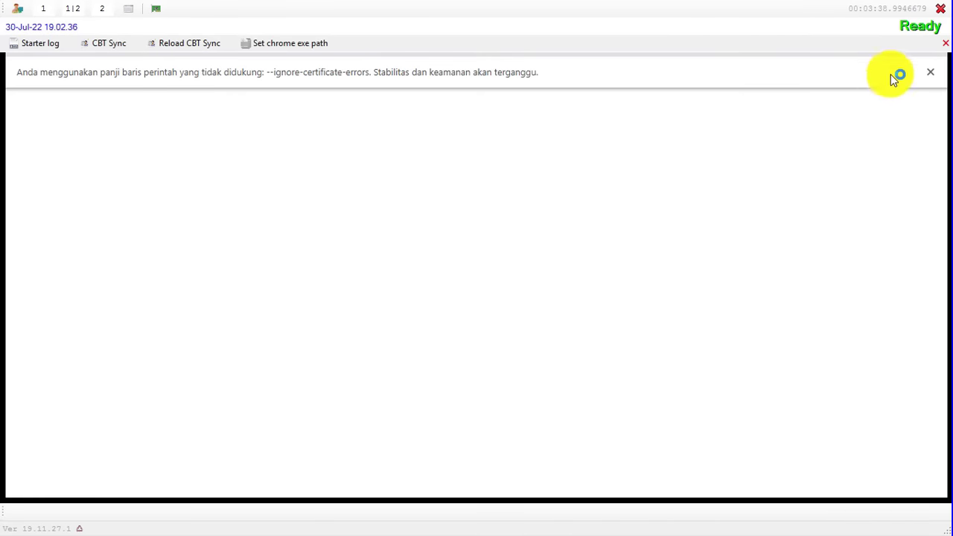
click(936, 76)
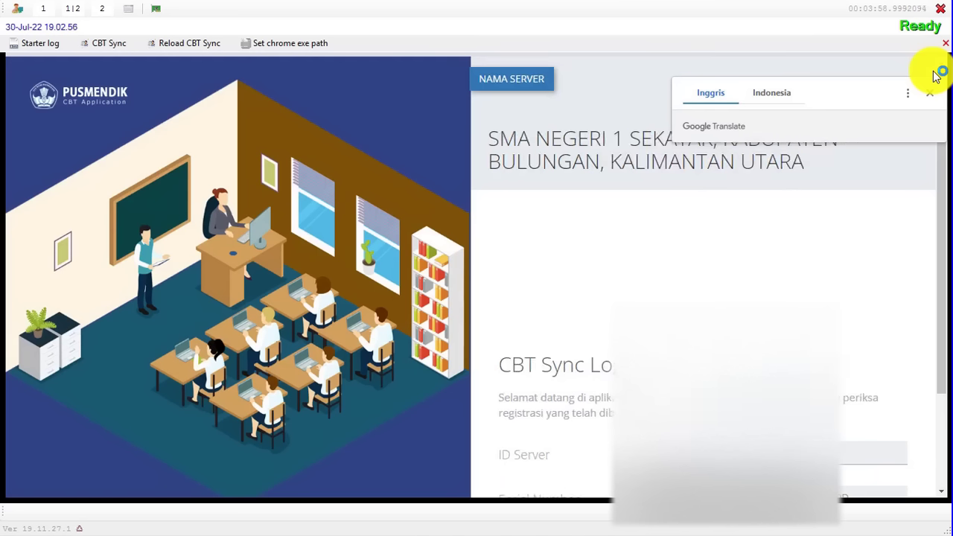
Step: Submit the CBT Sync login form and open the Transfer Response page from the dashboard
scroll(931, 228, down, 1)
scroll(931, 227, down, 1)
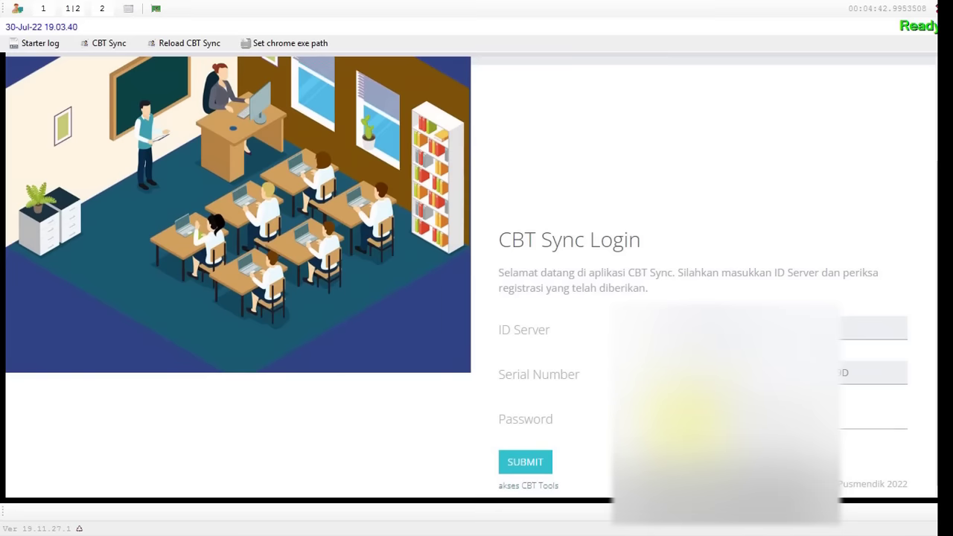
click(526, 463)
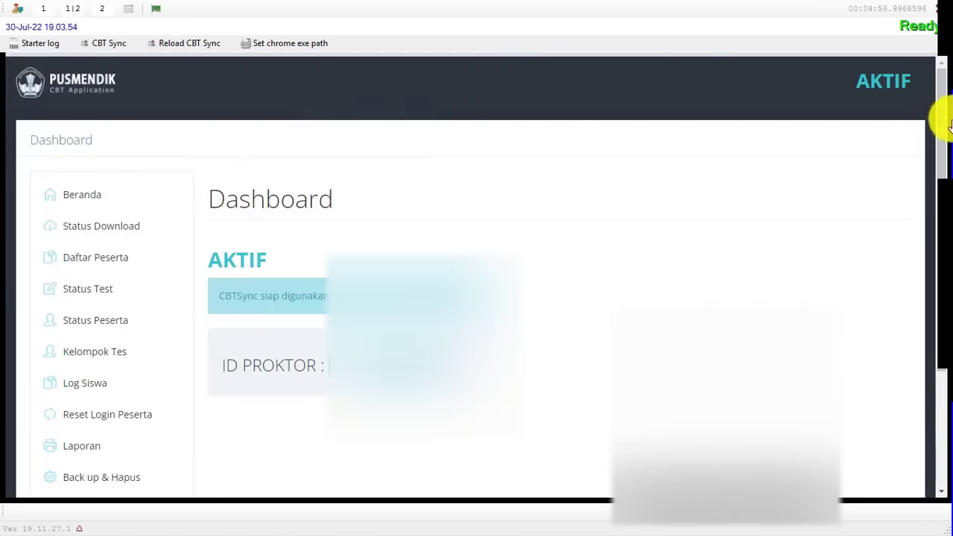
scroll(934, 149, down, 2)
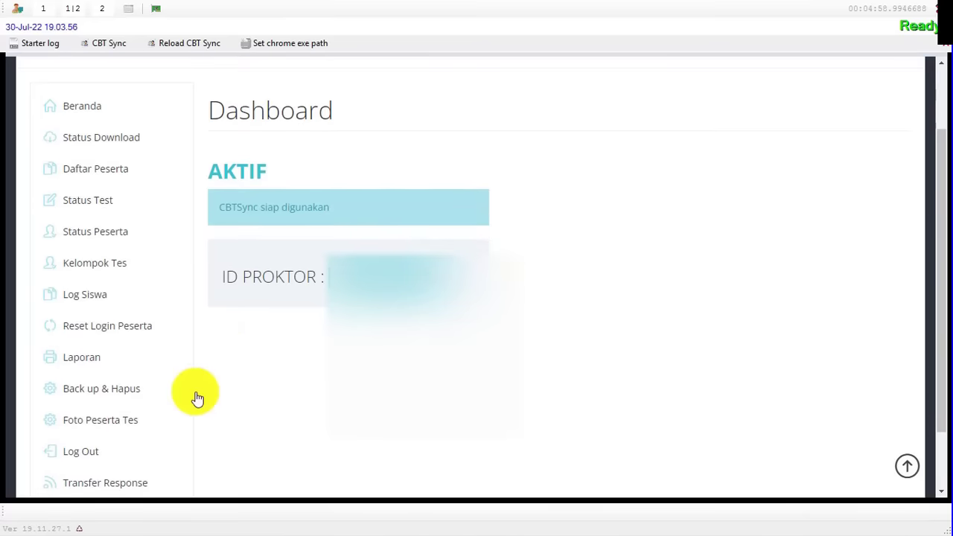
click(121, 486)
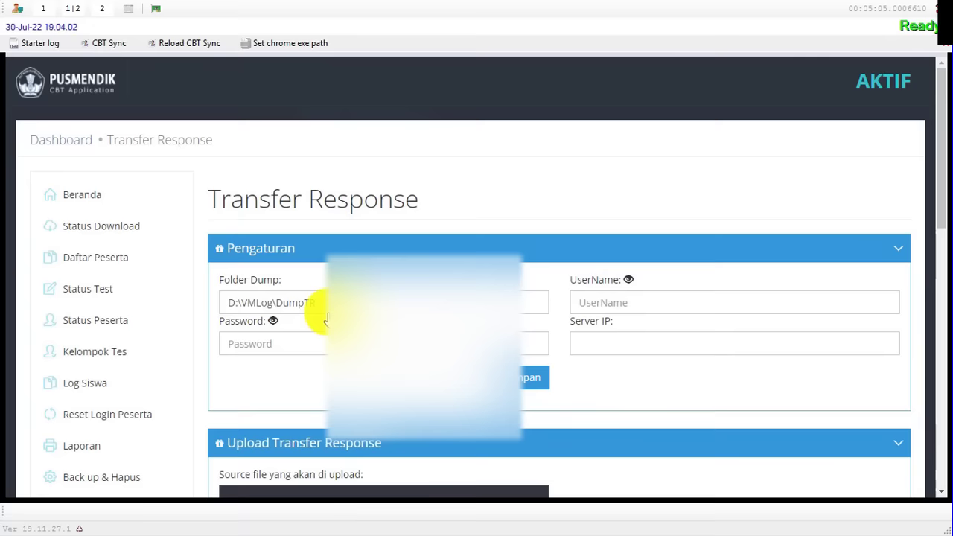
Step: Replace the Folder Dump path in the transfer settings with \\192.168.0.199\tranbk
drag(365, 306, 187, 301)
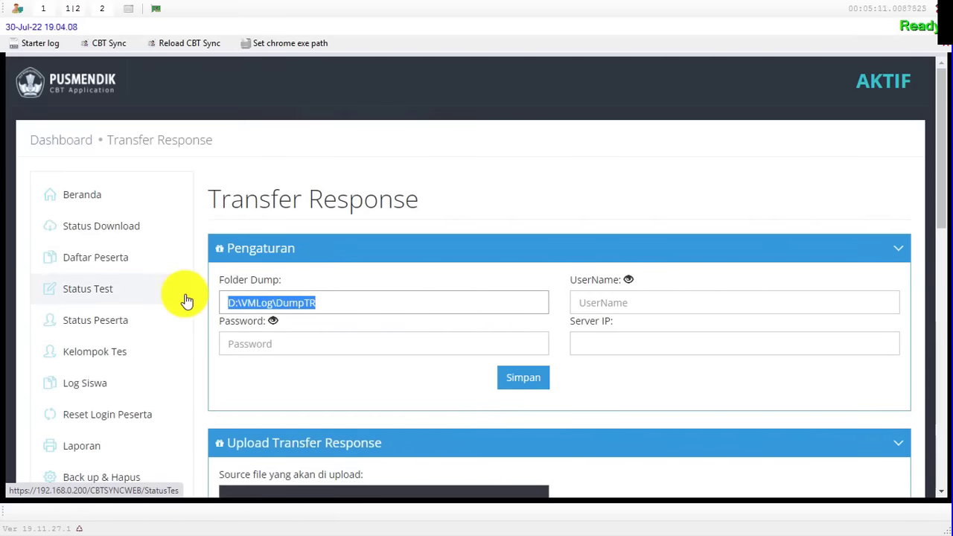
text(\\19)
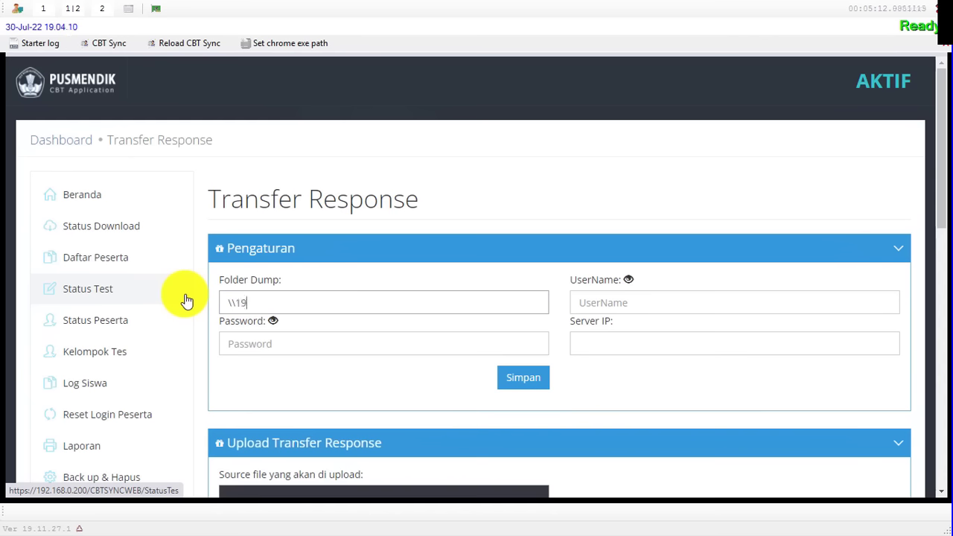
text(2.168.0.199)
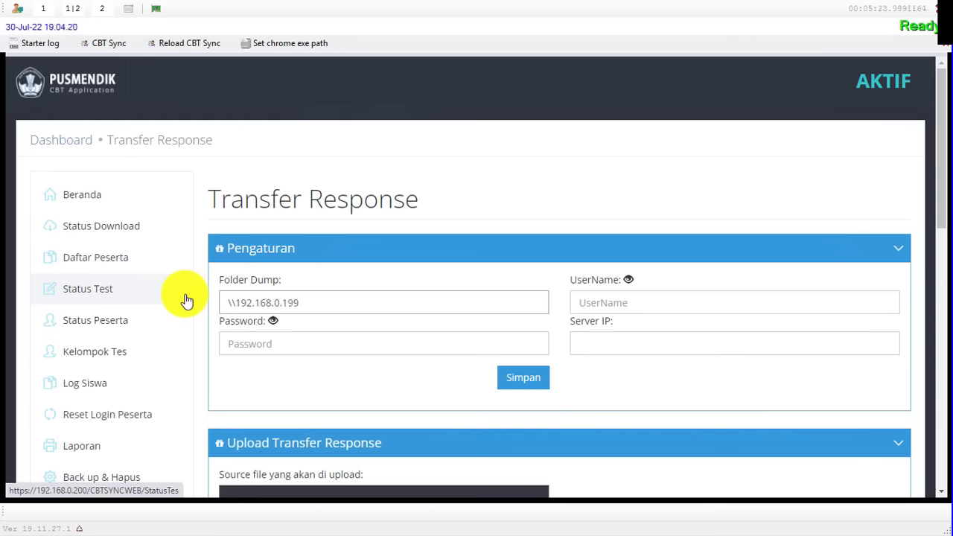
text(\tranbk)
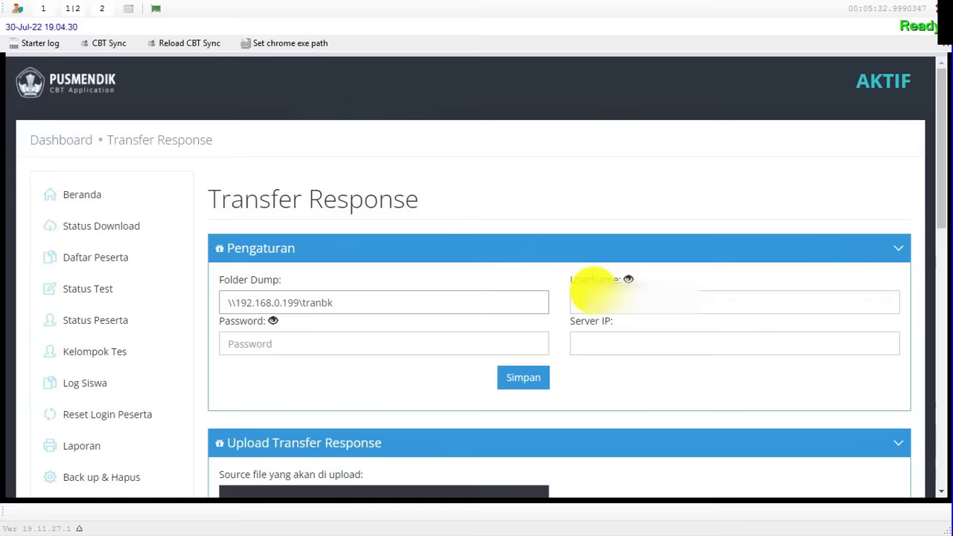
click(619, 311)
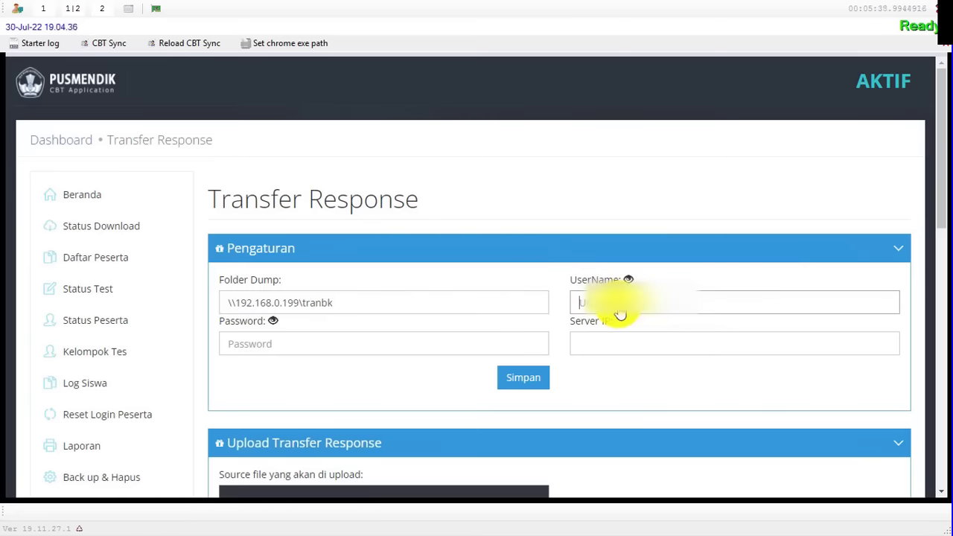
text(ad)
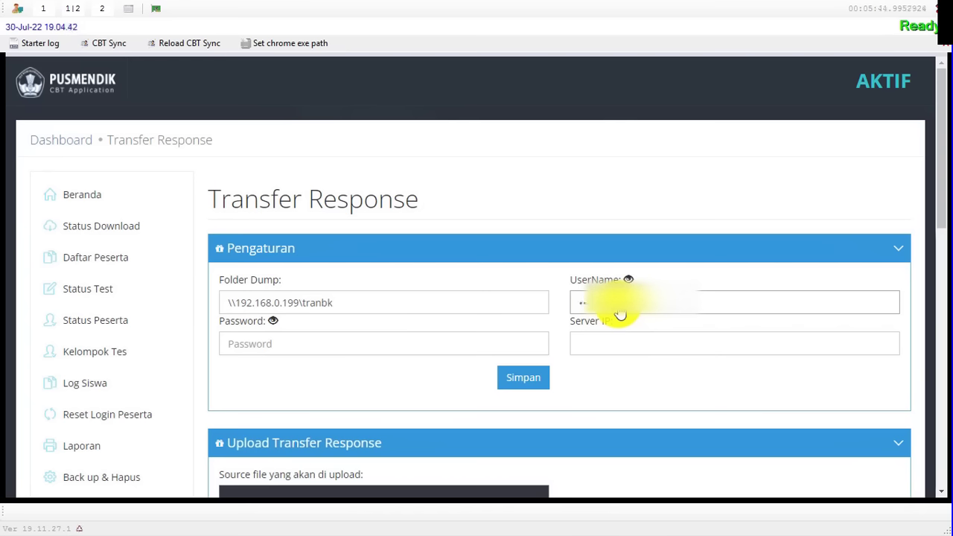
key(BackSpace)
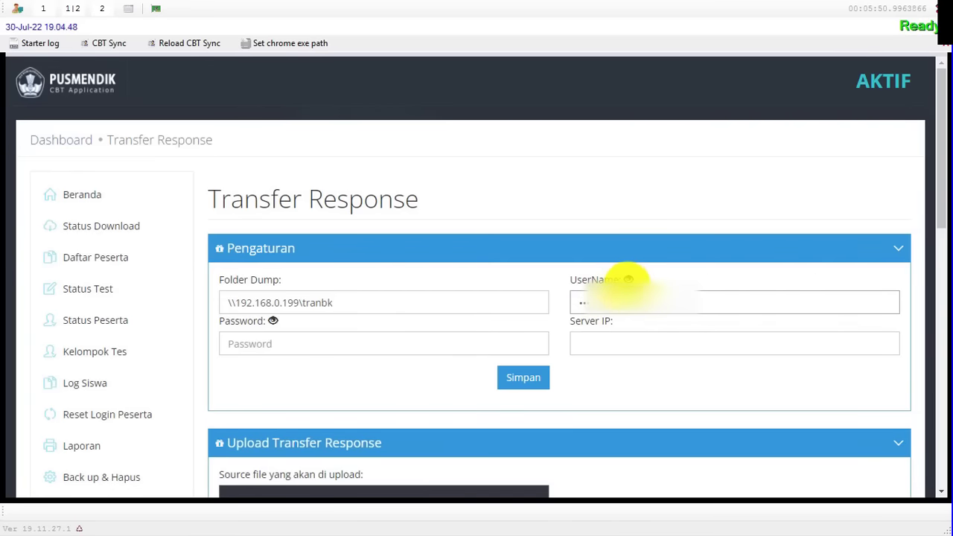
click(628, 280)
click(629, 280)
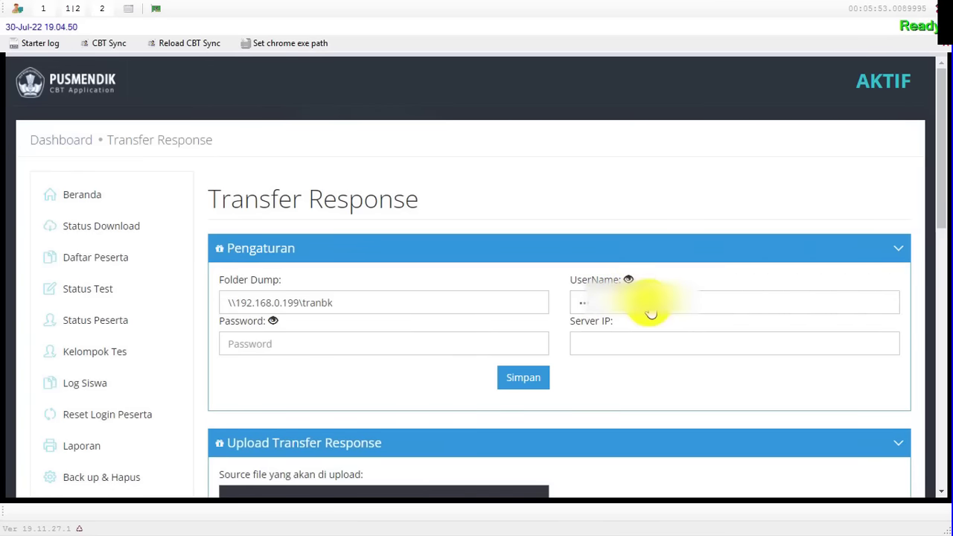
Step: Re-enter the account username, check it unmasked, and enter the account password in the transfer settings
drag(645, 308, 526, 305)
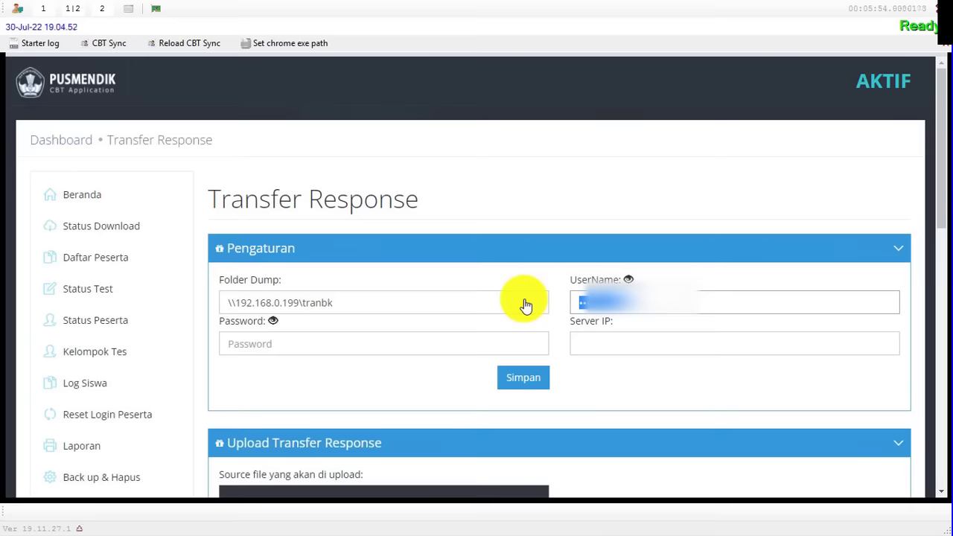
text(ad)
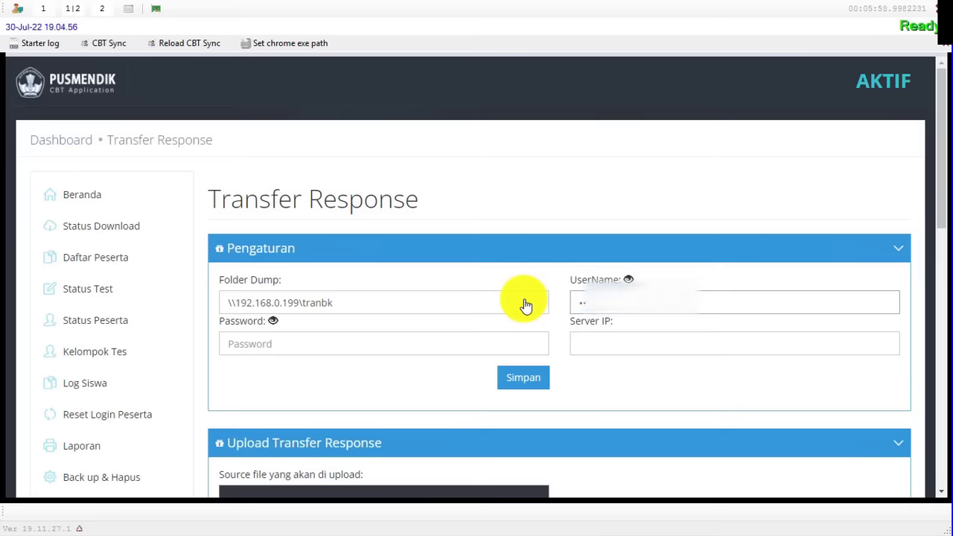
click(629, 280)
click(630, 279)
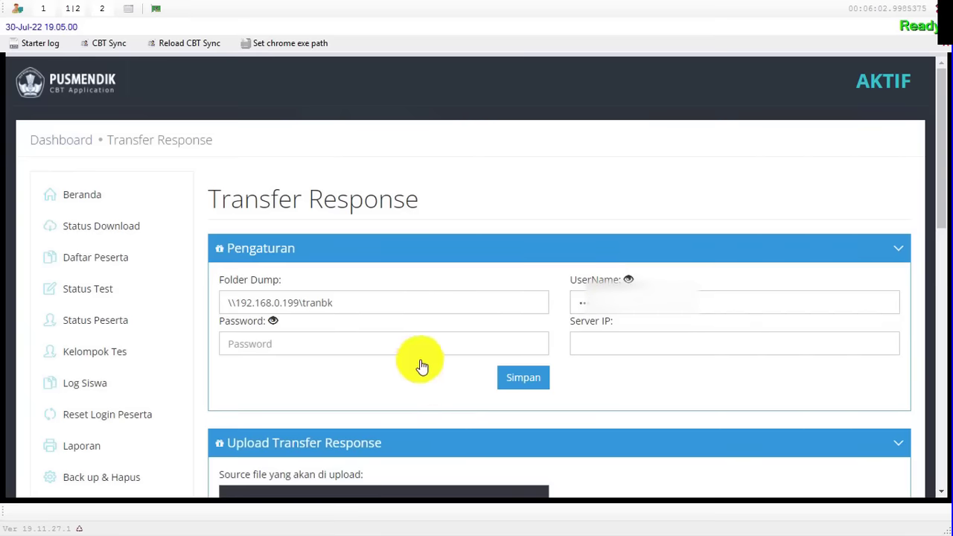
click(412, 350)
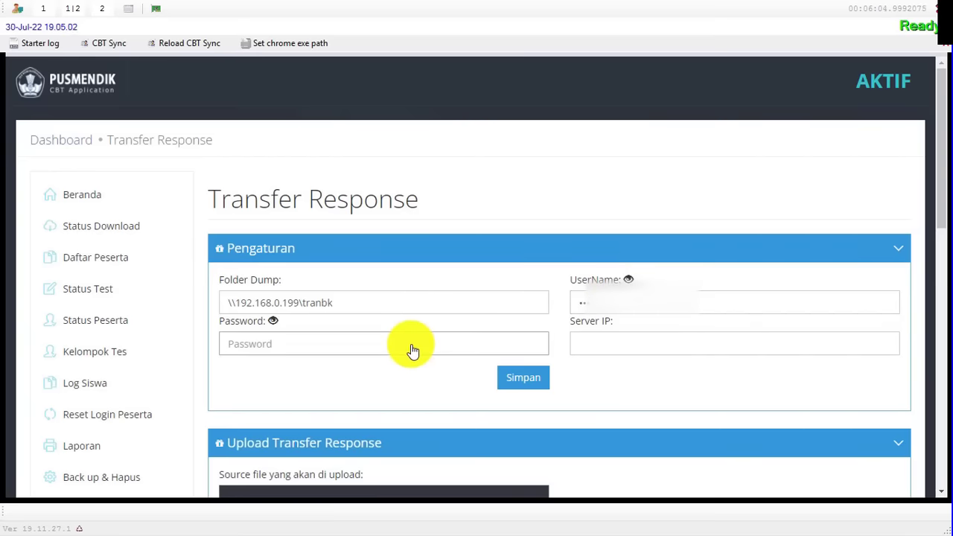
text(••••••••)
Step: Set the Server IP to 192.168.0.199, copied from the Folder Dump path, and save the transfer settings
click(607, 351)
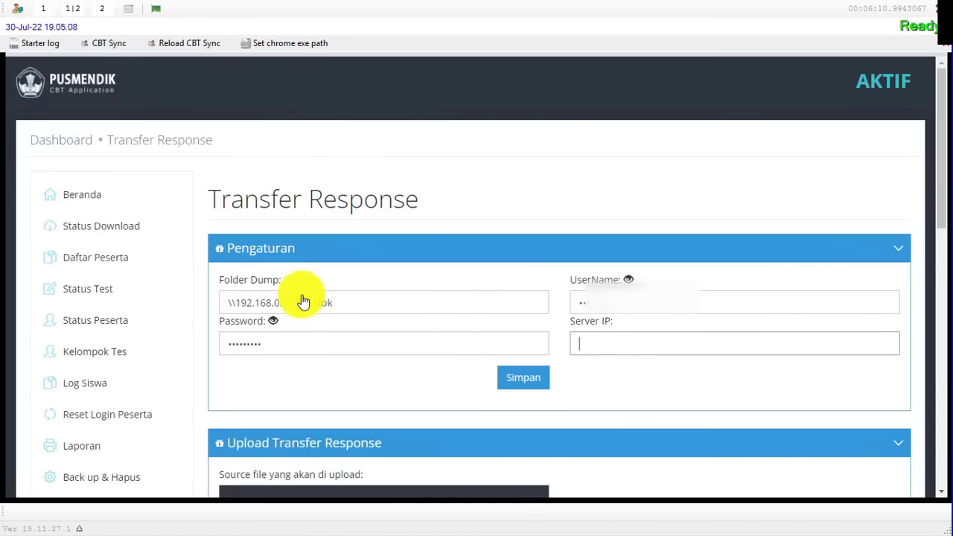
drag(300, 313, 235, 314)
key(ctrl+c)
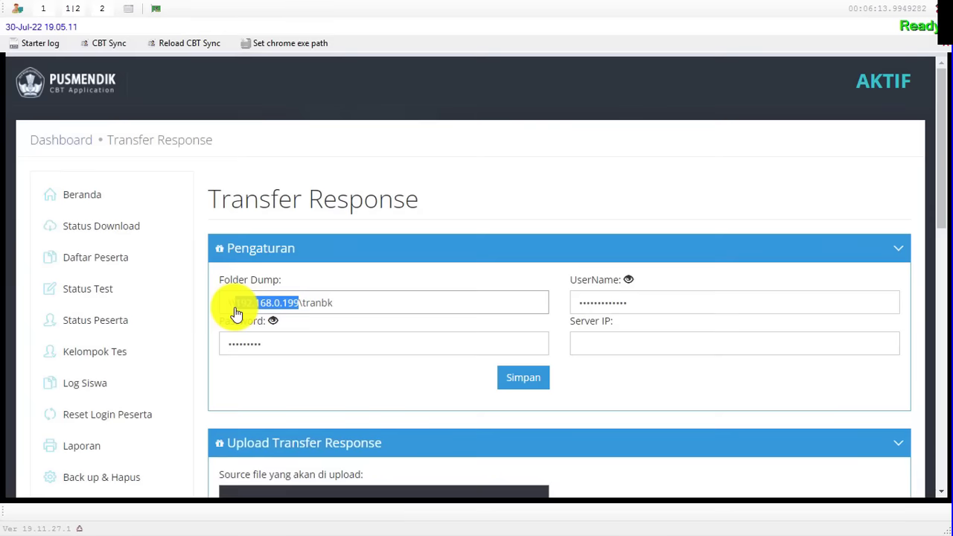
click(646, 353)
key(ctrl+v)
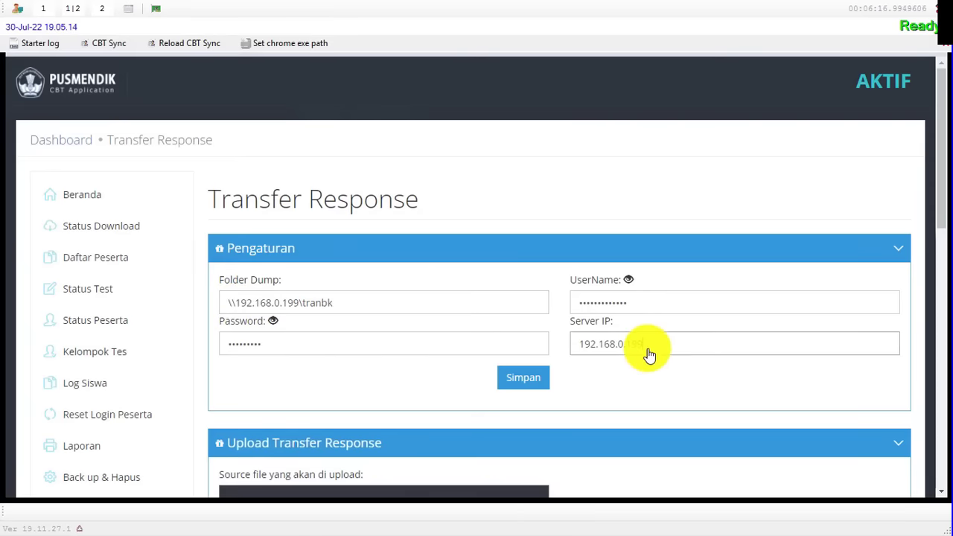
click(527, 381)
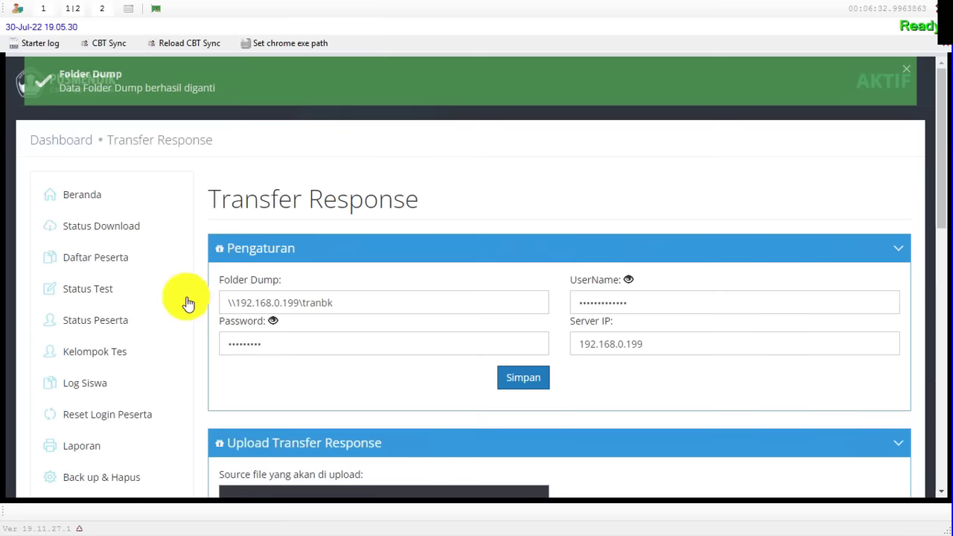
Step: Open the Status Test page and examine the tests offered under Daftar Tes without choosing one
click(124, 297)
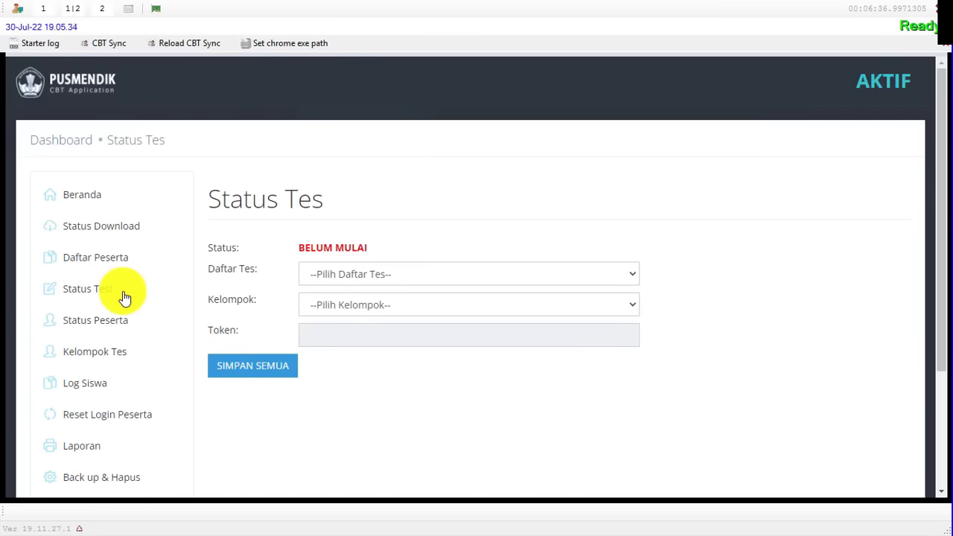
click(340, 274)
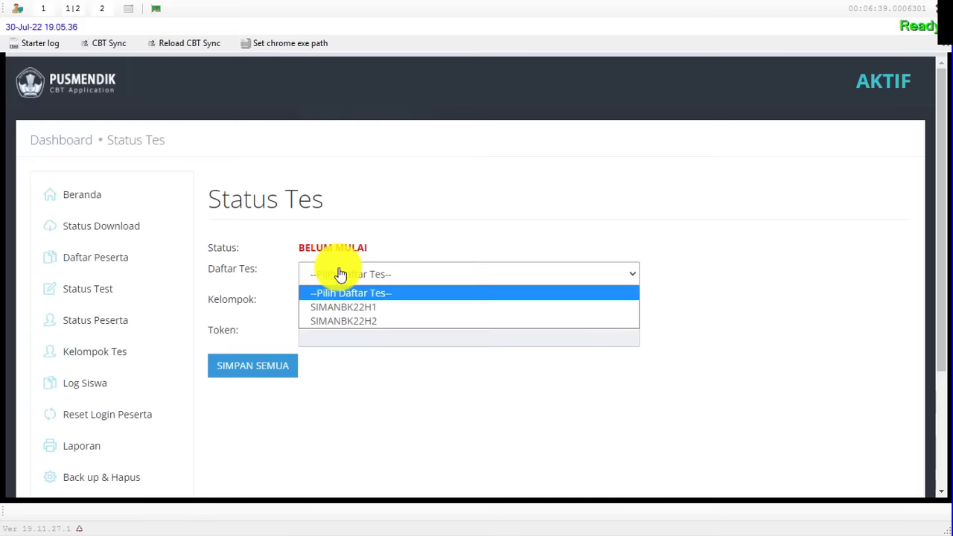
click(340, 274)
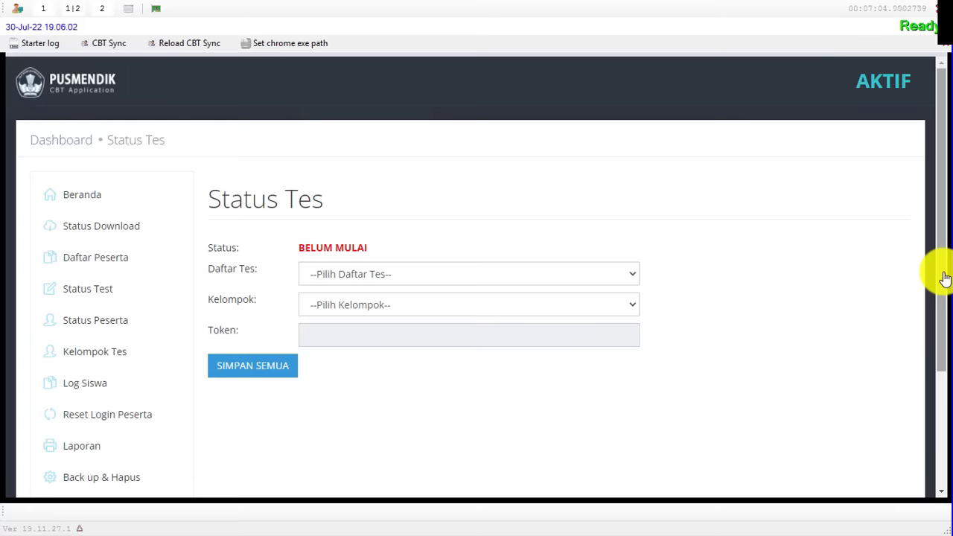
Step: Return to the Transfer Response page
drag(944, 278, 343, 383)
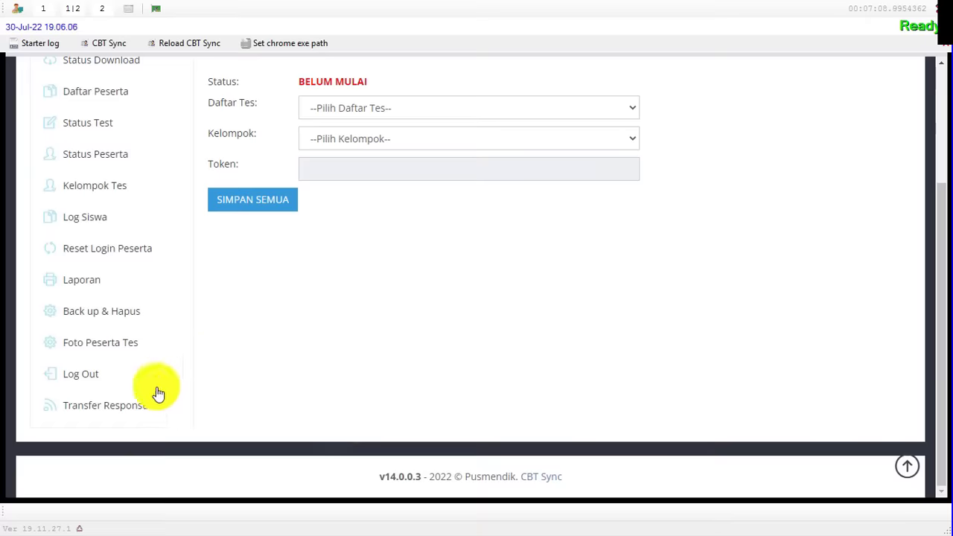